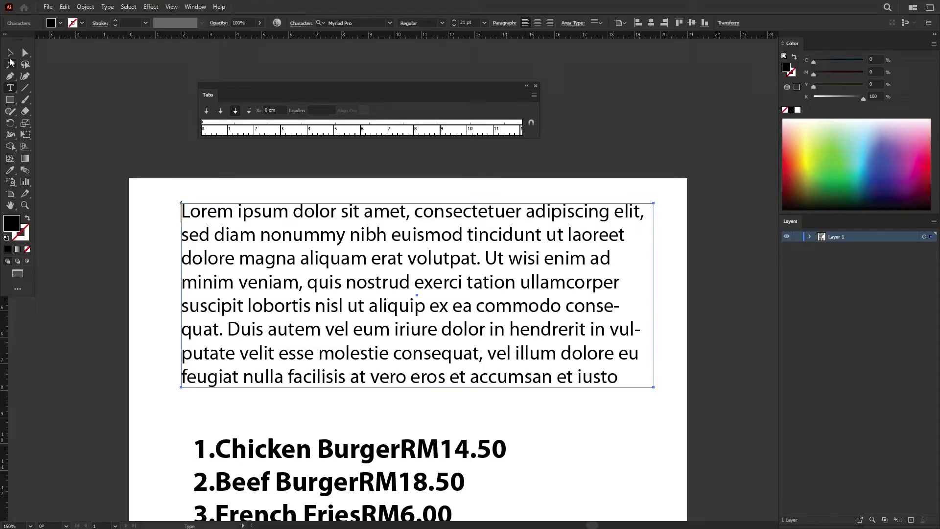
# Step: Insert a tab indent before 'Lorem' at the start of the Lorem ipsum paragraph
pyautogui.click(10, 53)
pyautogui.moveTo(267, 218); pyautogui.dragTo(268, 221)
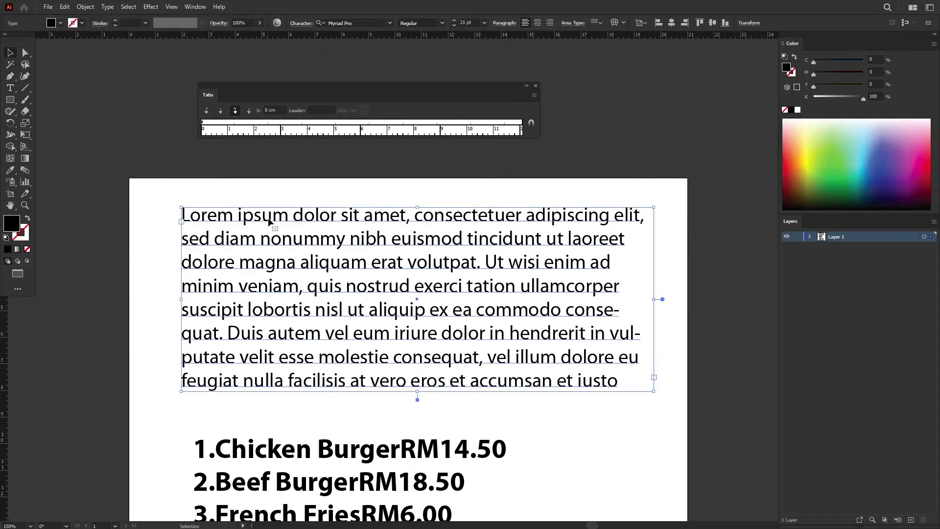
pyautogui.hotkey('ctrl', 'z')
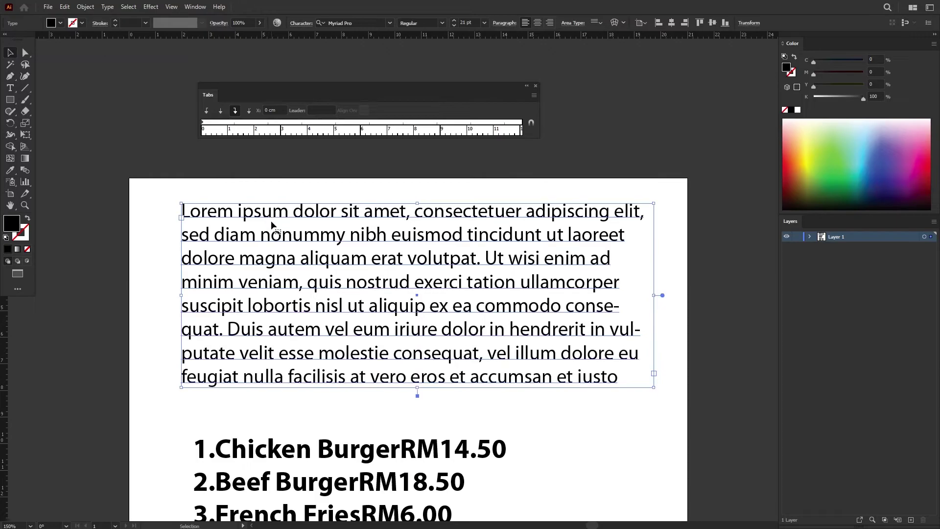
pyautogui.click(10, 87)
pyautogui.click(184, 212)
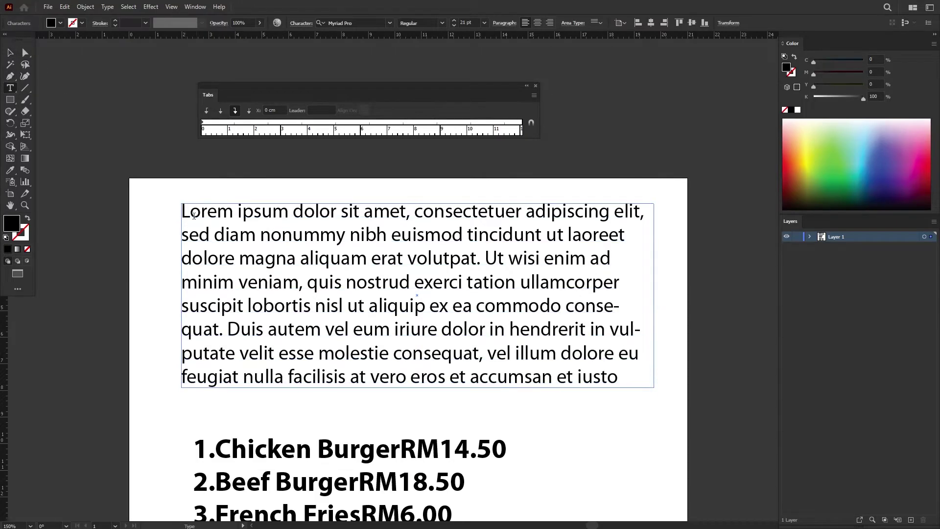
pyautogui.press('Tab')
# Step: Highlight the new tab space before 'Lorem' to check the indent
pyautogui.doubleClick(210, 215)
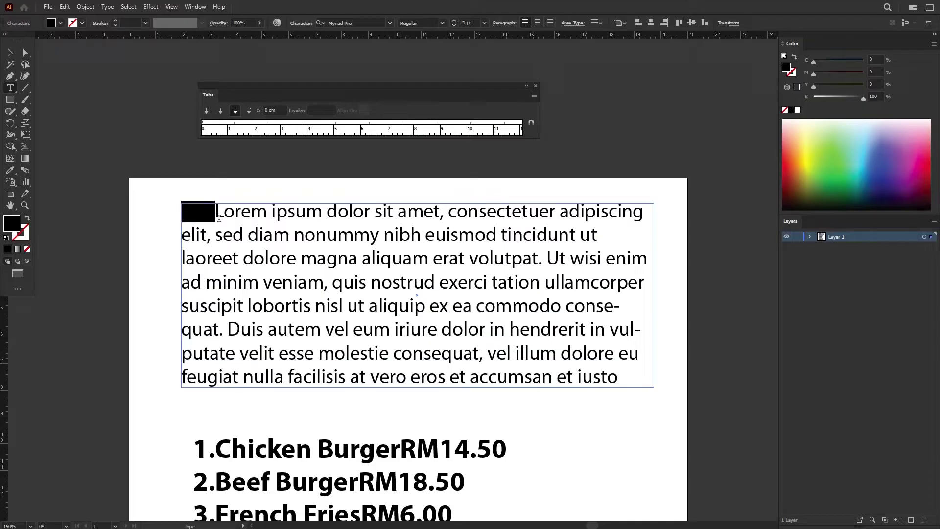
pyautogui.click(216, 222)
pyautogui.doubleClick(213, 214)
pyautogui.click(213, 214)
pyautogui.doubleClick(214, 214)
pyautogui.click(217, 214)
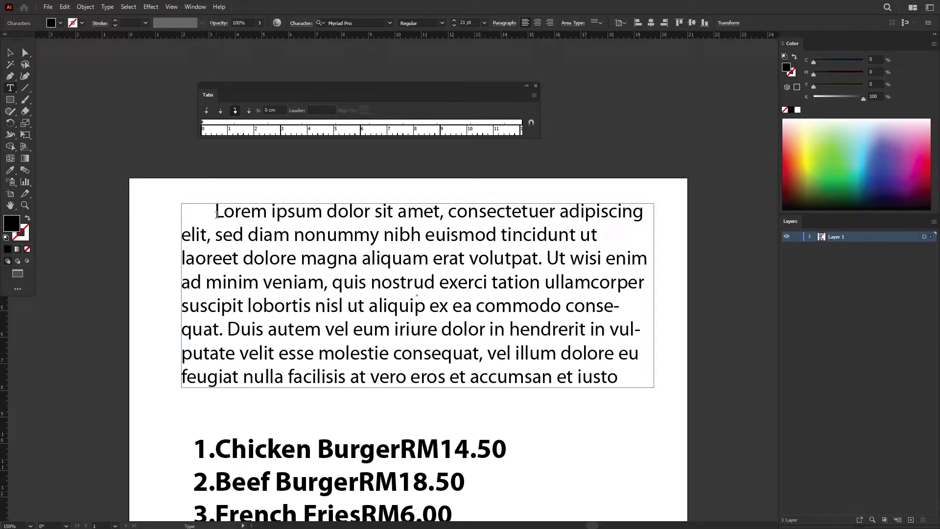
pyautogui.click(216, 215)
pyautogui.doubleClick(196, 209)
pyautogui.doubleClick(210, 209)
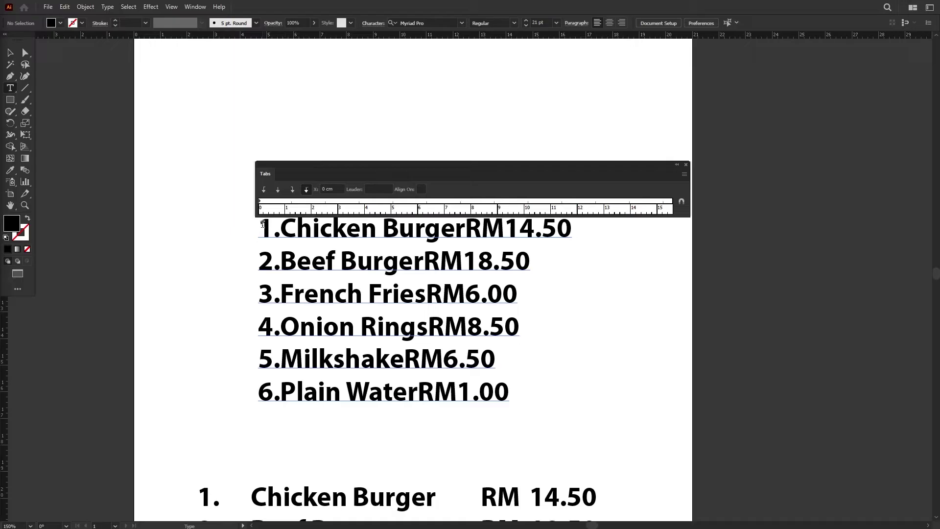
# Step: Scroll and pan down to the run-together food list, then drag the tab settings above it
pyautogui.click(259, 392)
pyautogui.scroll(-5, 458, 359)
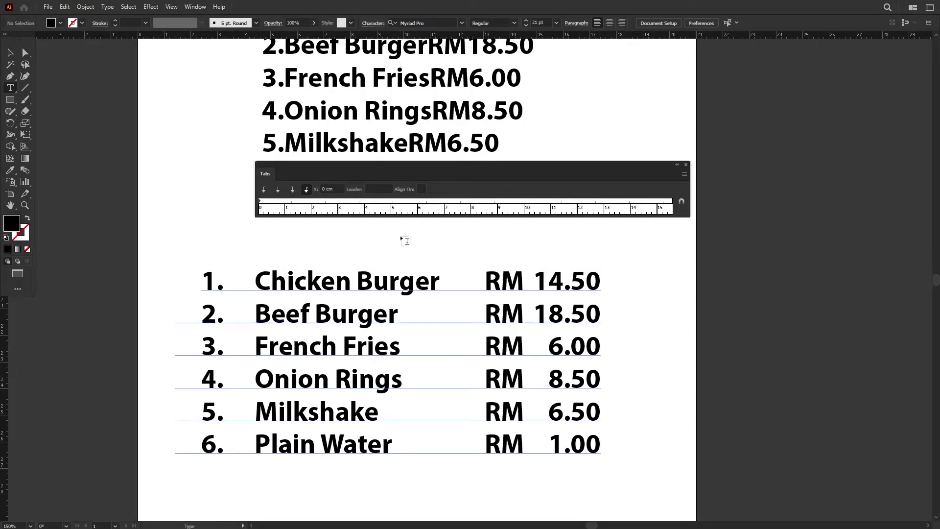
pyautogui.moveTo(403, 242); pyautogui.dragTo(409, 465)
pyautogui.press('v')
pyautogui.moveTo(344, 162); pyautogui.dragTo(327, 157)
# Step: Open the Tabs panel, nudge the food list left, and snap the panel above it
pyautogui.click(195, 7)
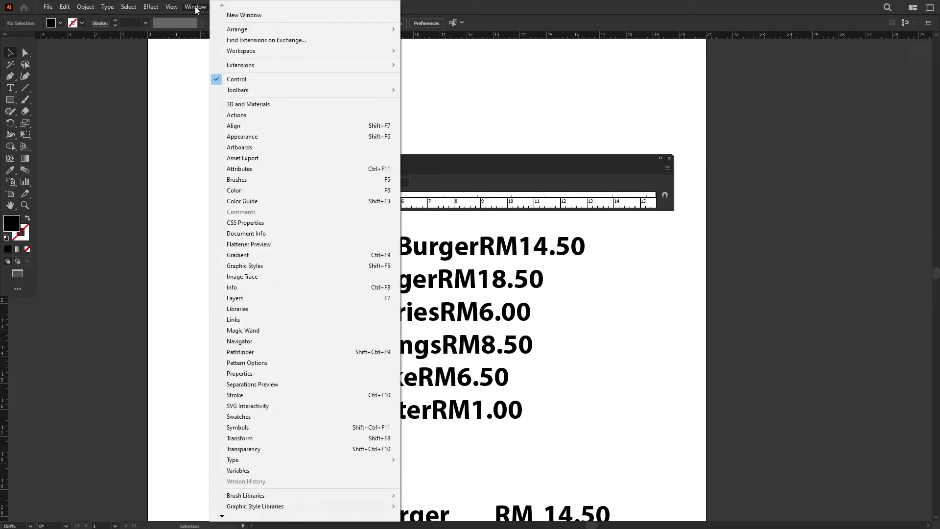
pyautogui.moveTo(274, 460)
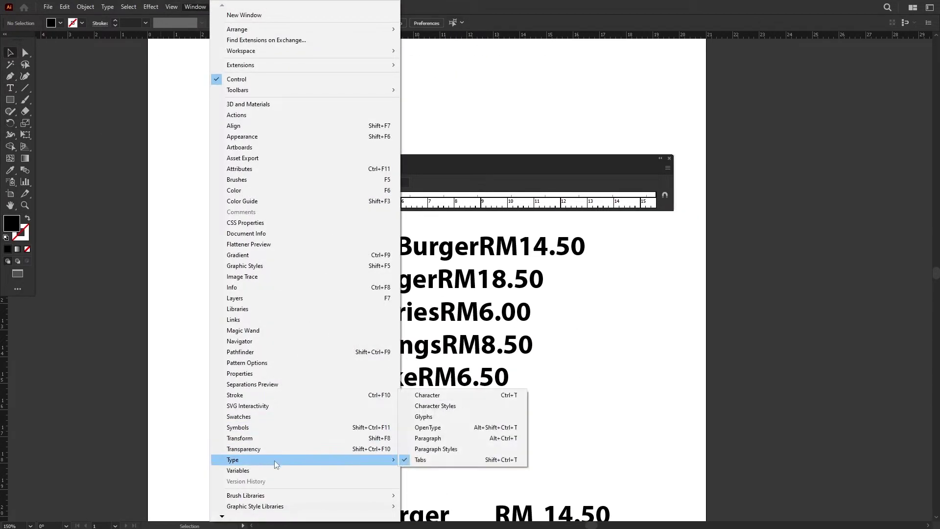
pyautogui.click(450, 460)
pyautogui.click(463, 252)
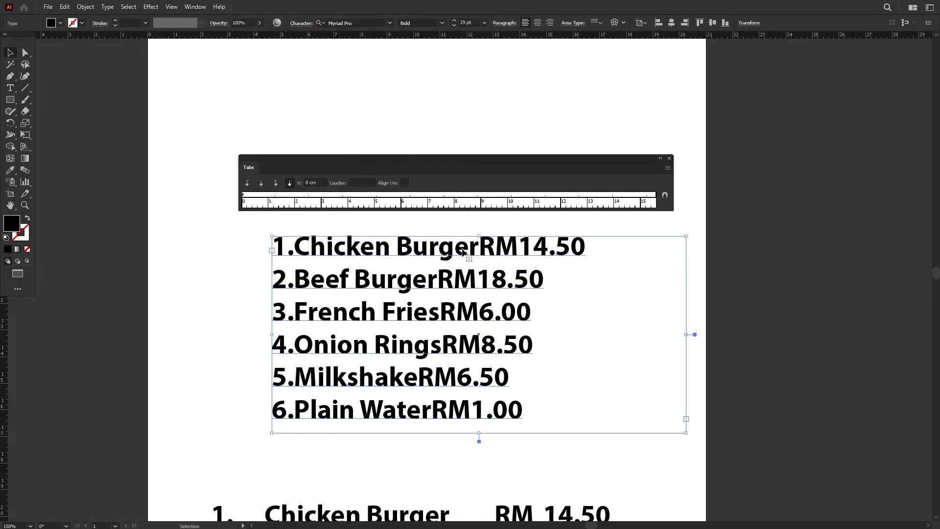
pyautogui.moveTo(462, 252); pyautogui.dragTo(437, 257)
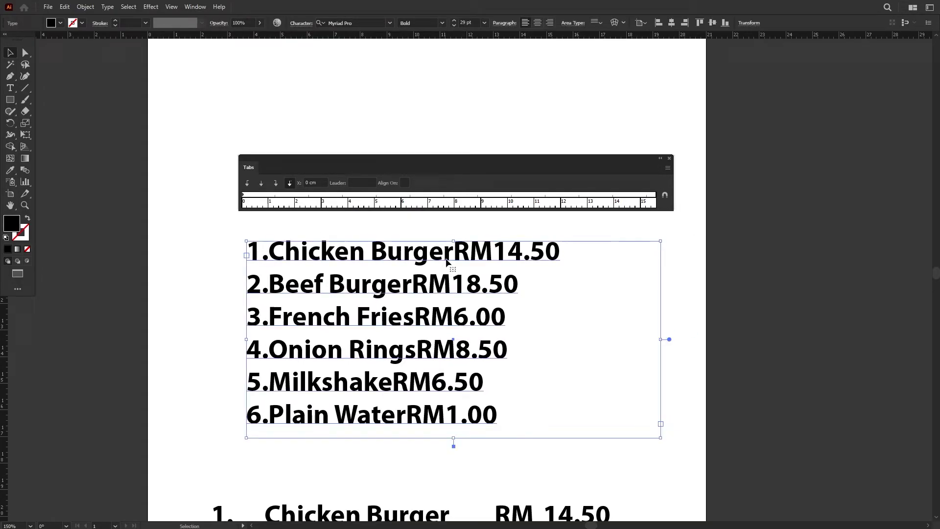
pyautogui.click(665, 196)
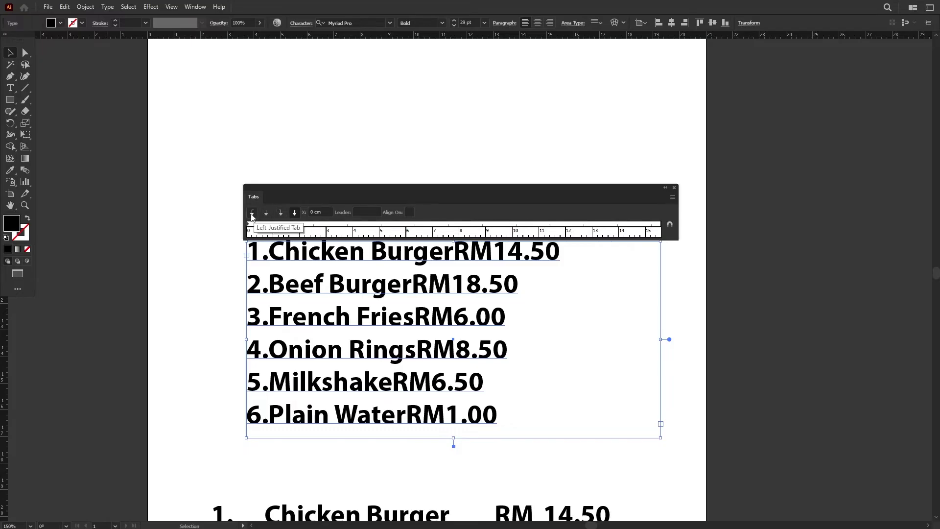
# Step: Select all six list lines and add left-justified tab stops at 0.8, 3 and 9.4 cm
pyautogui.doubleClick(375, 259)
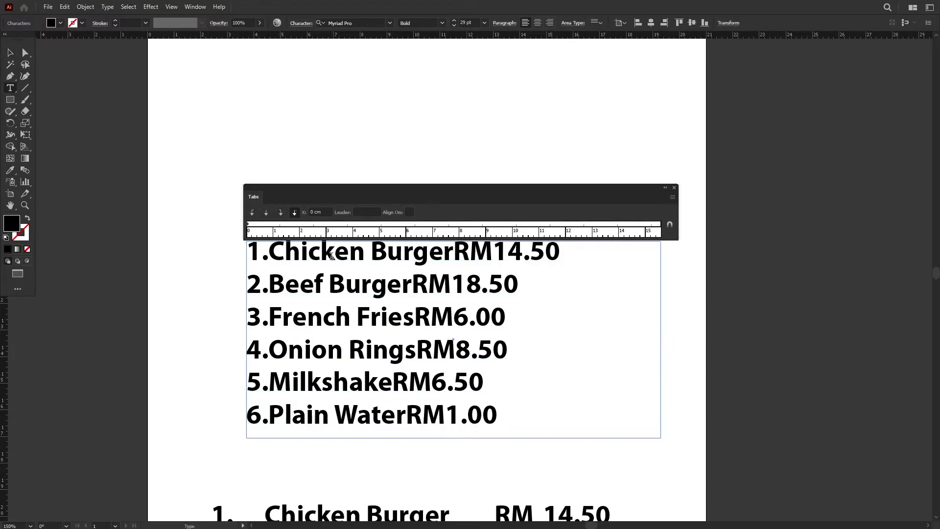
pyautogui.hotkey('ctrl', 'a')
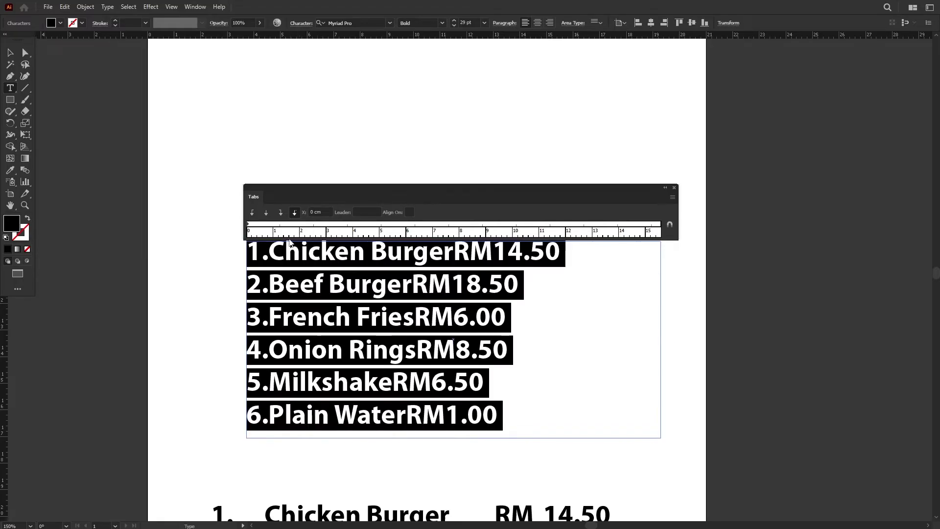
pyautogui.click(252, 213)
pyautogui.click(266, 230)
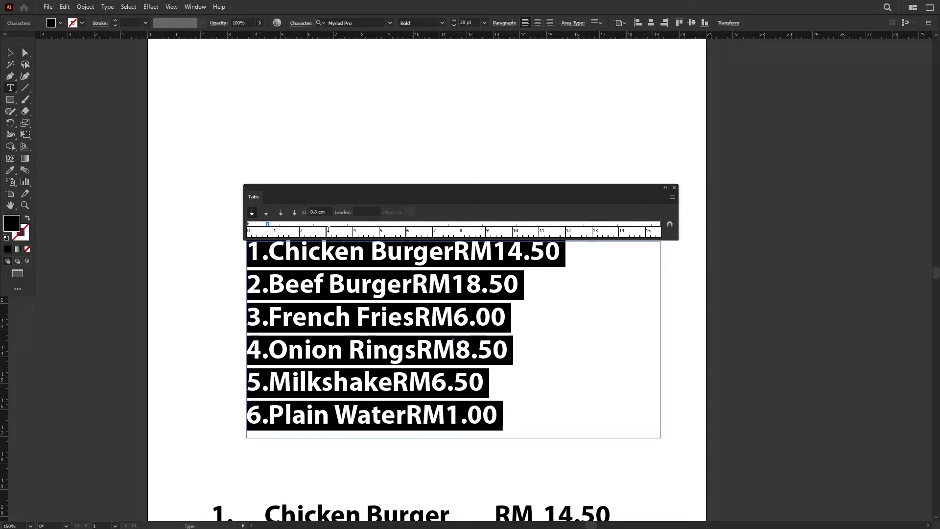
pyautogui.click(327, 226)
pyautogui.click(496, 226)
pyautogui.click(264, 253)
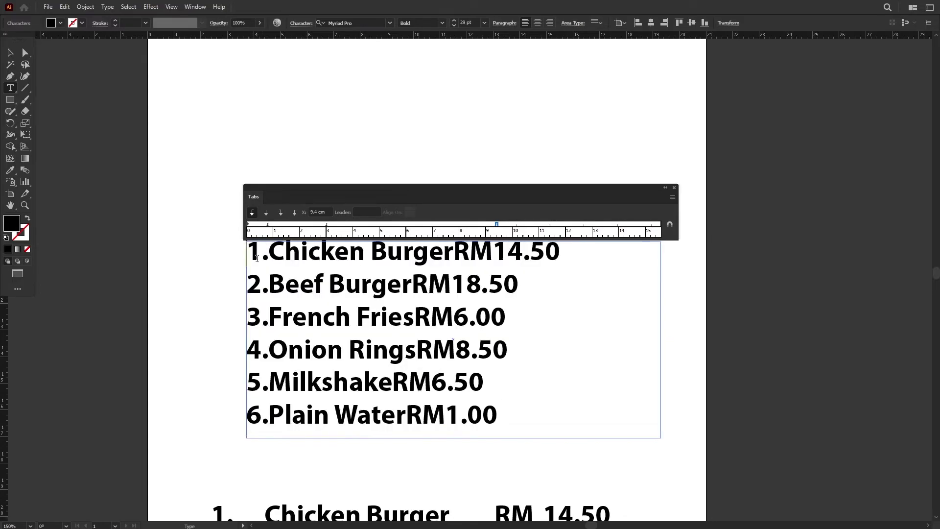
# Step: Tab '1.' and 'Chicken Burger' on line 1 onto the 0.8 cm and 3 cm stops
pyautogui.click(252, 253)
pyautogui.press('Tab')
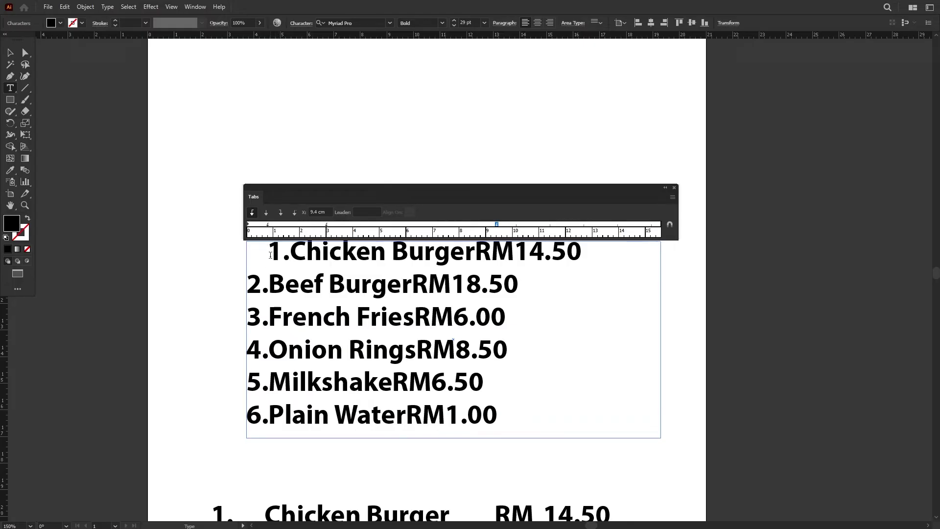
pyautogui.press('BackSpace')
pyautogui.press('Tab')
pyautogui.press('BackSpace')
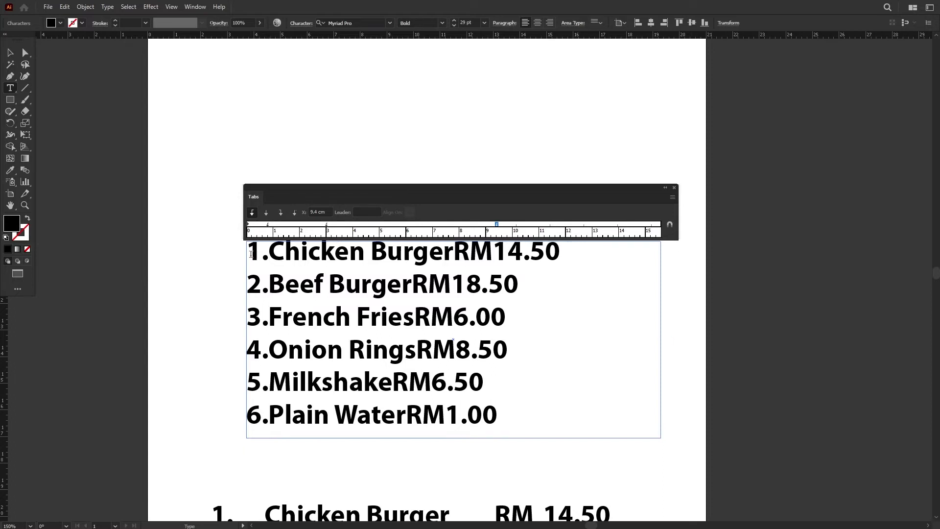
pyautogui.press('Tab')
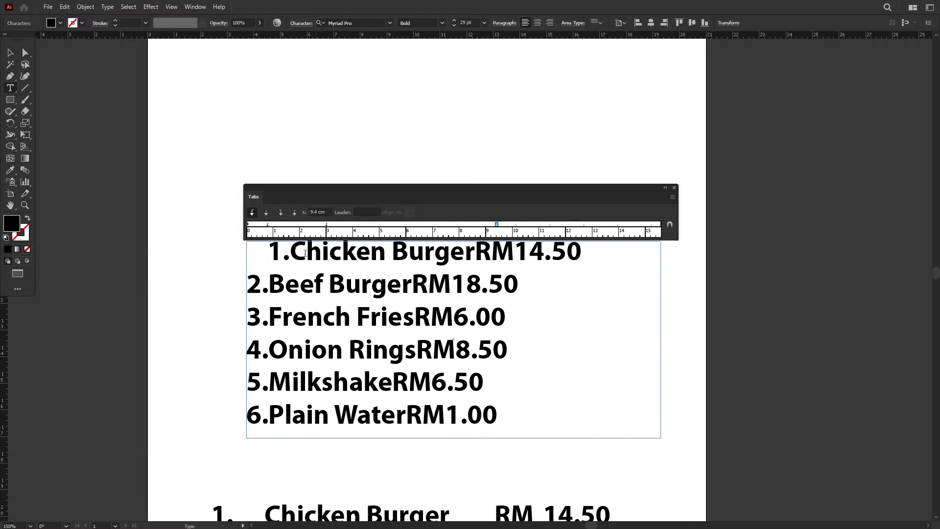
pyautogui.click(290, 249)
pyautogui.press('Tab')
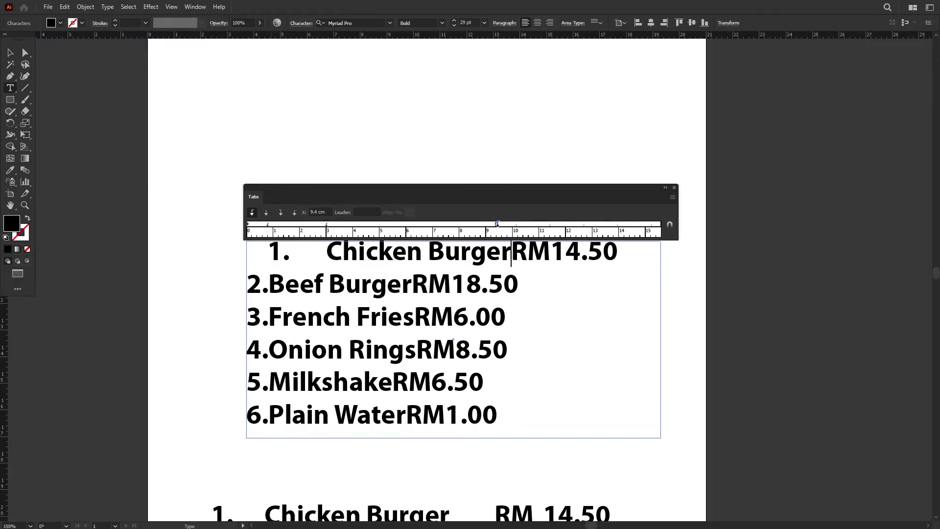
# Step: Drag the price stop further right and push RM14.50 toward it, leaving it wrapped below
pyautogui.moveTo(498, 223); pyautogui.dragTo(557, 229)
pyautogui.click(512, 253)
pyautogui.press('Return')
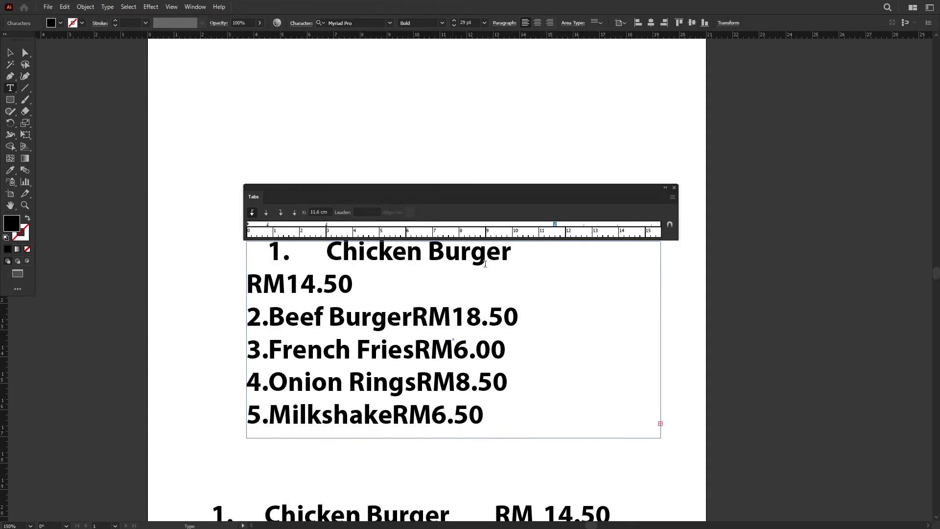
pyautogui.press('BackSpace')
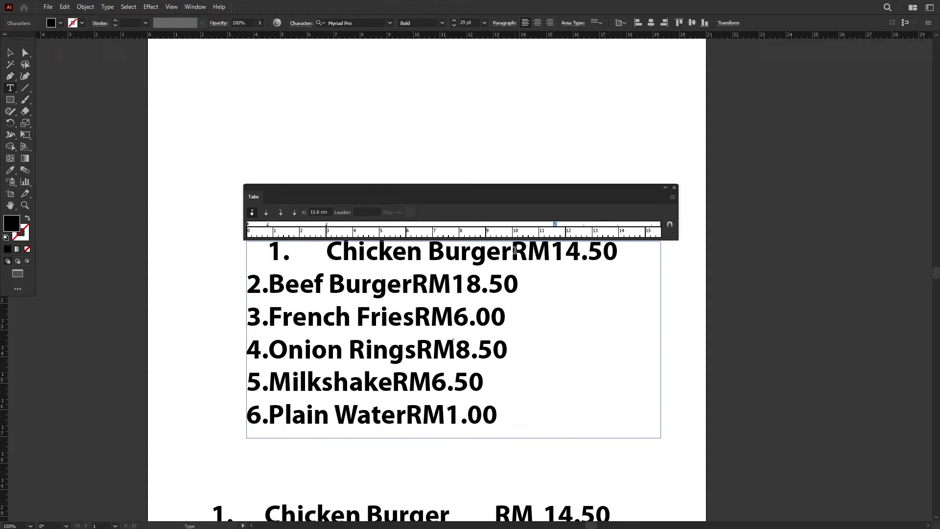
pyautogui.press('Return')
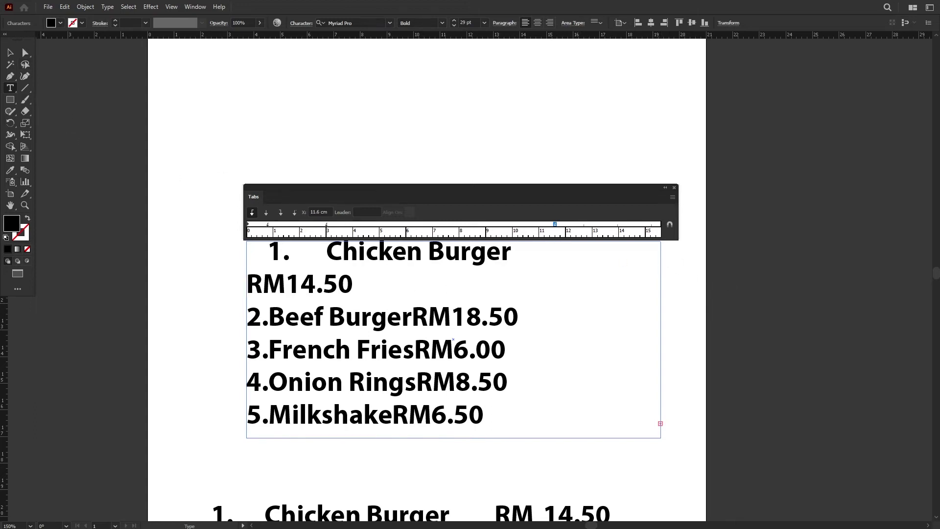
pyautogui.press('Escape')
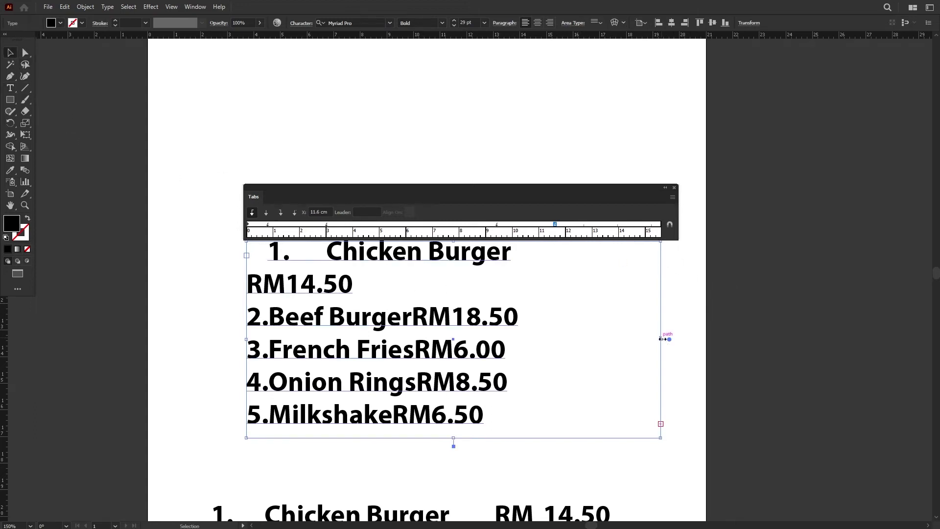
# Step: Widen the list frame and fit the Tabs panel to its new width
pyautogui.moveTo(661, 339); pyautogui.dragTo(719, 331)
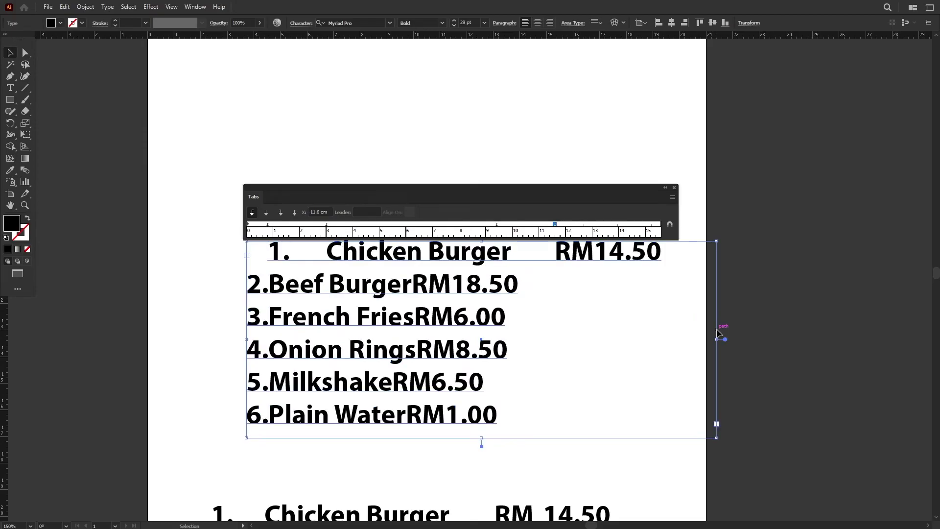
pyautogui.click(670, 225)
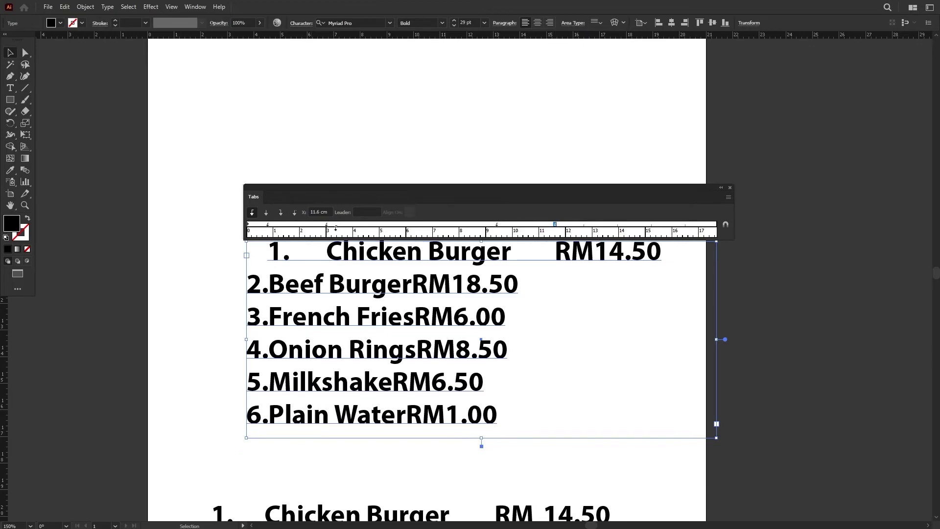
pyautogui.click(10, 88)
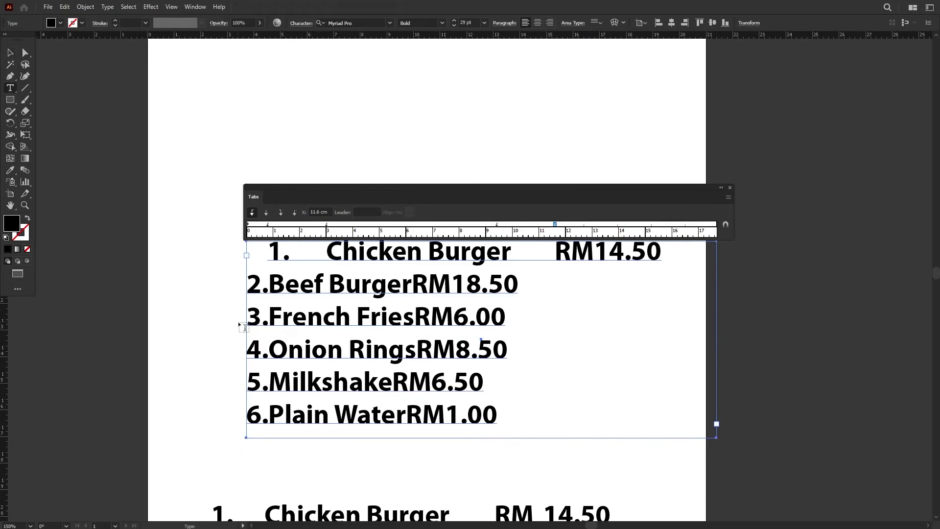
# Step: Tab the numbers, names and RM prices on lines 2–6 into their columns
pyautogui.click(269, 284)
pyautogui.press('Tab')
pyautogui.click(467, 284)
pyautogui.press('Tab')
pyautogui.click(472, 316)
pyautogui.press('Tab')
pyautogui.click(246, 414)
pyautogui.press('Tab')
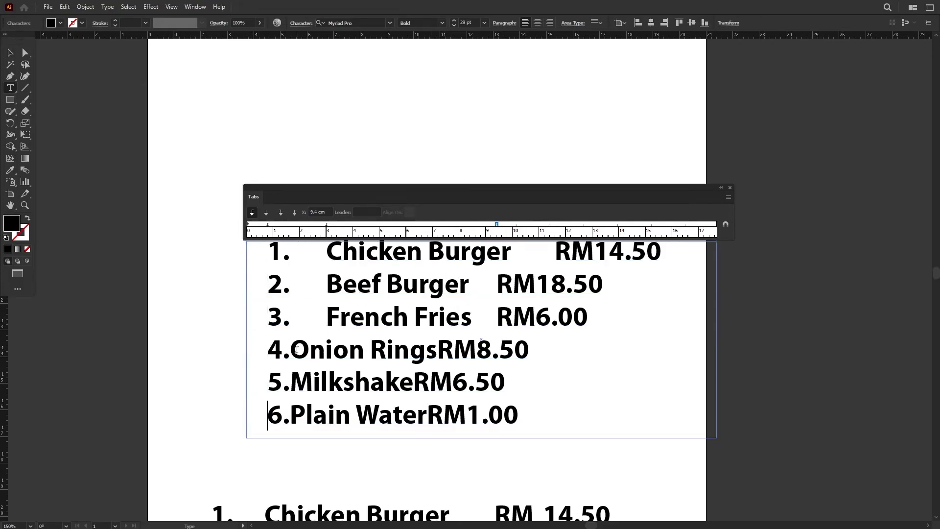
pyautogui.click(474, 349)
pyautogui.press('Tab')
pyautogui.click(455, 381)
pyautogui.press('Tab')
pyautogui.click(463, 414)
pyautogui.press('Tab')
pyautogui.press('BackSpace')
pyautogui.press('Tab')
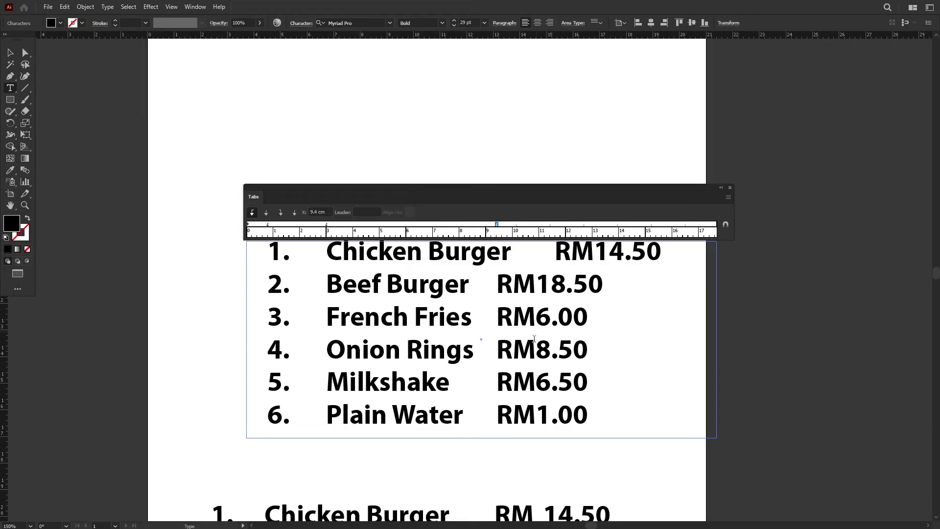
# Step: Select menu lines 2–6 and part of the first price to inspect their tab stops
pyautogui.moveTo(573, 414); pyautogui.dragTo(346, 349)
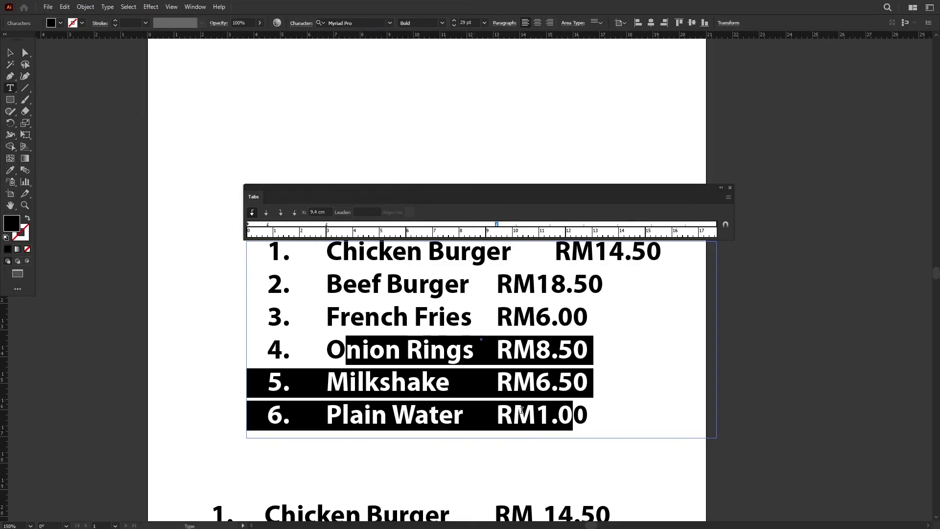
pyautogui.click(580, 419)
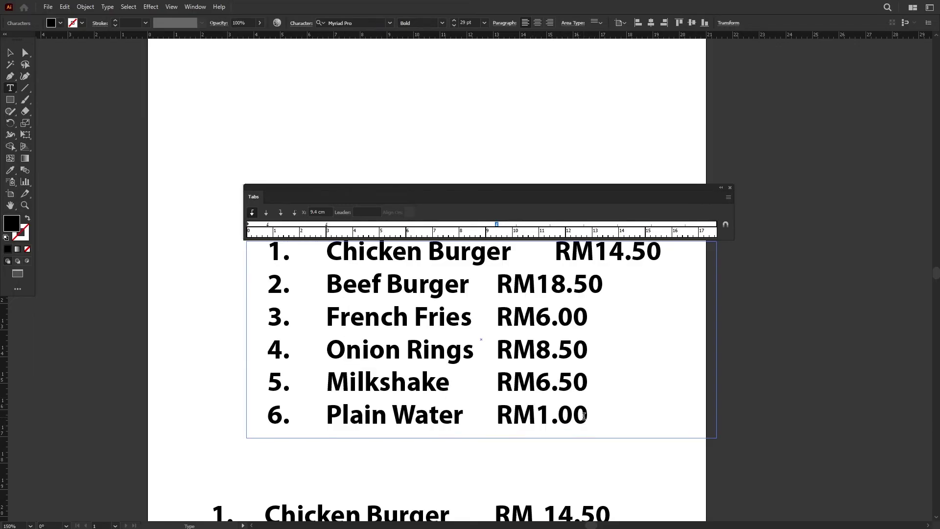
pyautogui.moveTo(268, 279); pyautogui.dragTo(604, 415)
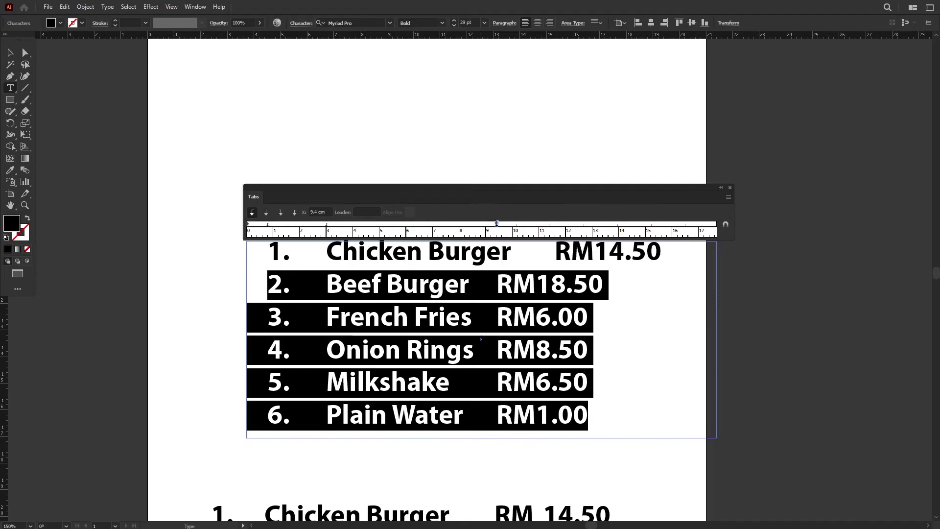
pyautogui.moveTo(567, 252)
pyautogui.mouseDown()
pyautogui.moveTo(611, 252)
pyautogui.moveTo(571, 254)
pyautogui.mouseUp()
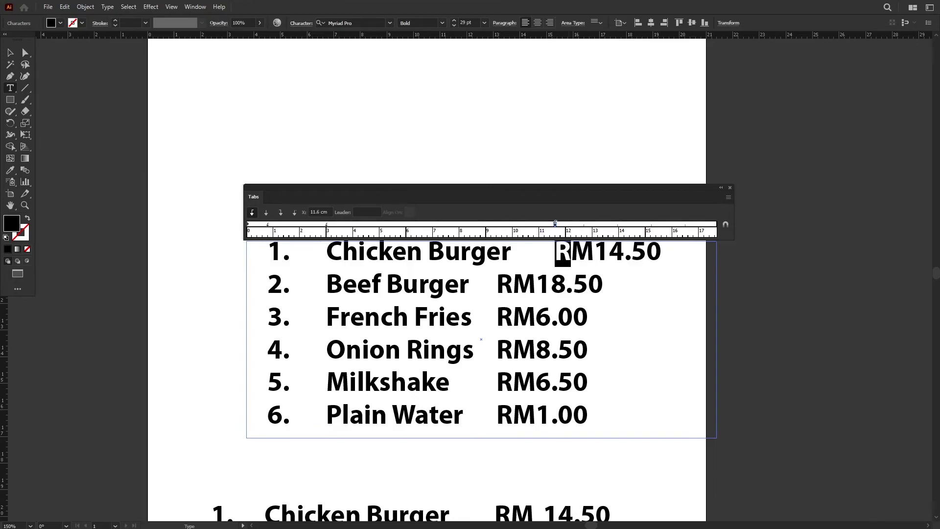
# Step: Adjust the price stop for all lines, then undo back to uniform tabs at 12.6 cm
pyautogui.hotkey('ctrl', 'z')
pyautogui.hotkey('ctrl', 'a')
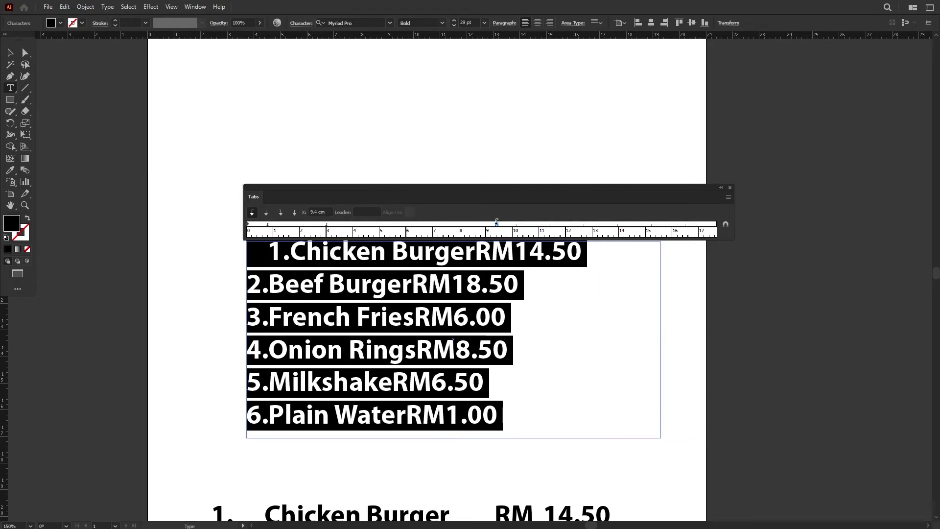
pyautogui.moveTo(555, 224)
pyautogui.mouseDown()
pyautogui.moveTo(536, 227)
pyautogui.moveTo(581, 225)
pyautogui.mouseUp()
pyautogui.click(10, 53)
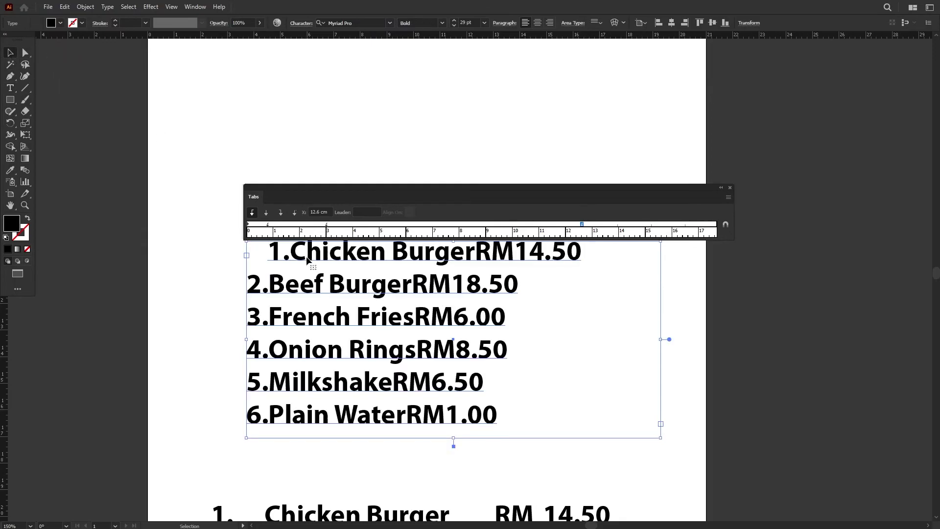
pyautogui.hotkey('ctrl', 'z')
pyautogui.hotkey('ctrl', 'z')
pyautogui.hotkey('ctrl', 'z')
pyautogui.hotkey('ctrl', 'z')
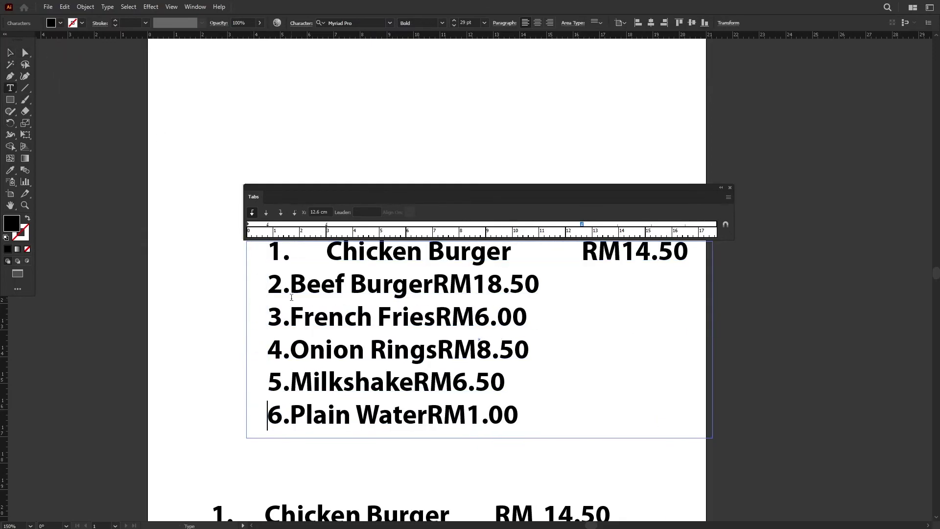
pyautogui.hotkey('ctrl', 'z')
pyautogui.hotkey('ctrl', 'z')
pyautogui.hotkey('ctrl', 'z')
pyautogui.hotkey('ctrl', 'z')
pyautogui.hotkey('ctrl', 'z')
pyautogui.hotkey('ctrl', 'z')
pyautogui.hotkey('ctrl', 'z')
pyautogui.hotkey('ctrl', 'z')
pyautogui.hotkey('ctrl', 'z')
pyautogui.hotkey('ctrl', 'z')
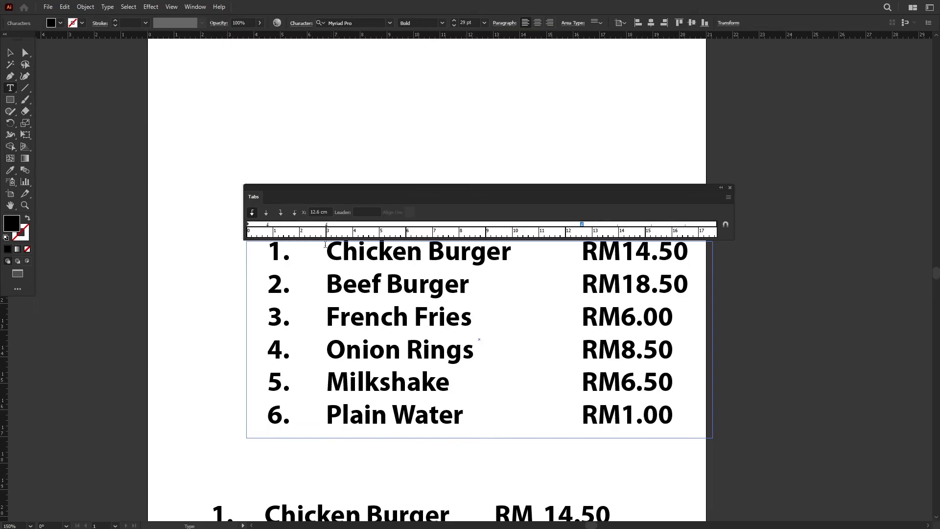
# Step: Move the tab stops for all menu lines to 0.4 cm, 1.8 cm and 11.6 cm
pyautogui.hotkey('ctrl', 'a')
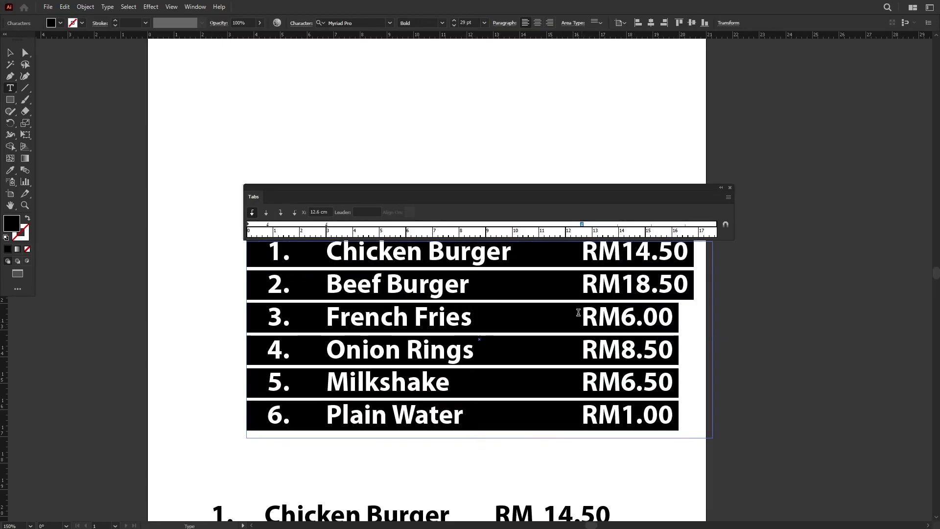
pyautogui.moveTo(267, 224); pyautogui.dragTo(257, 224)
pyautogui.moveTo(327, 224); pyautogui.dragTo(296, 230)
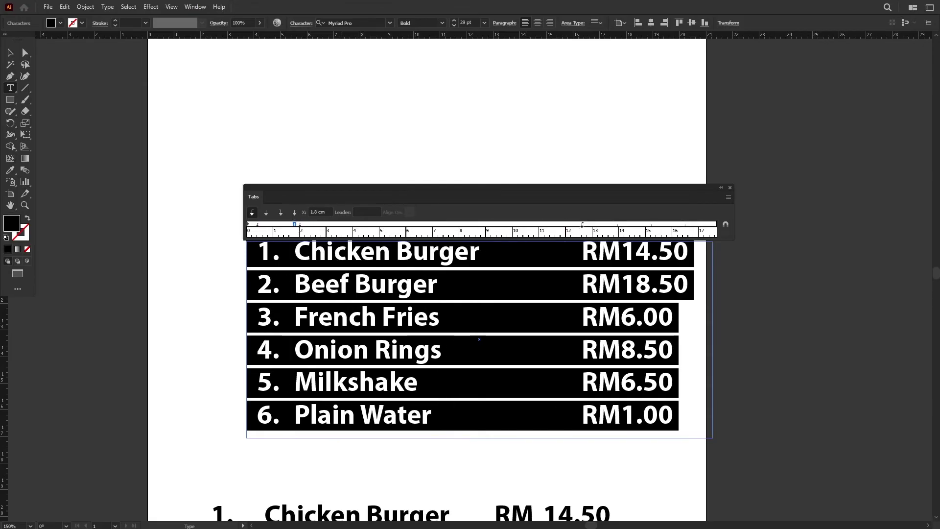
pyautogui.moveTo(582, 224); pyautogui.dragTo(554, 226)
# Step: Select the 14.50 amount on line 1, then reselect all the menu text
pyautogui.click(650, 253)
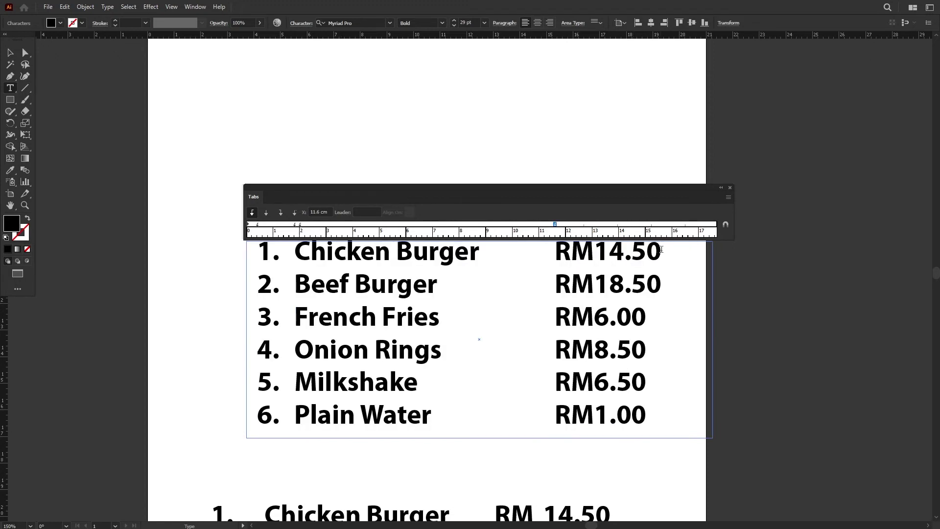
pyautogui.moveTo(594, 250); pyautogui.dragTo(664, 249)
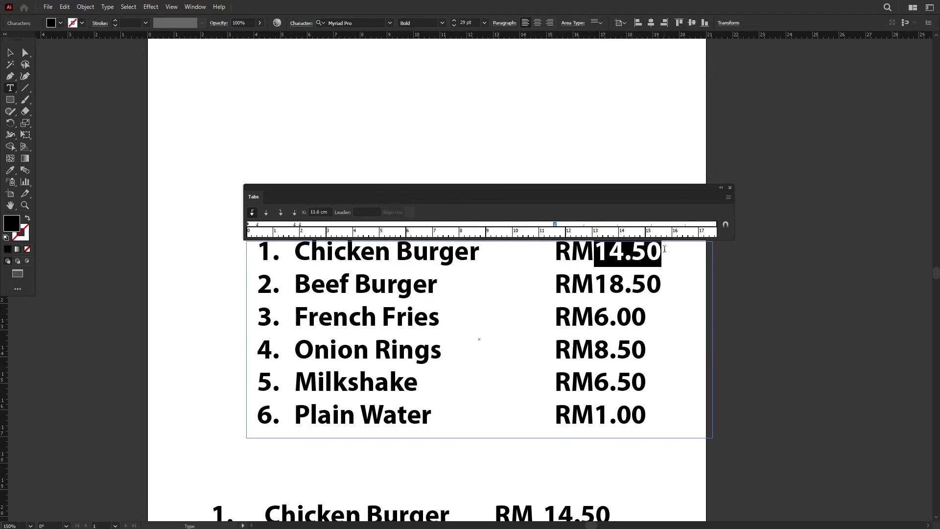
pyautogui.moveTo(593, 252); pyautogui.dragTo(662, 251)
pyautogui.click(593, 280)
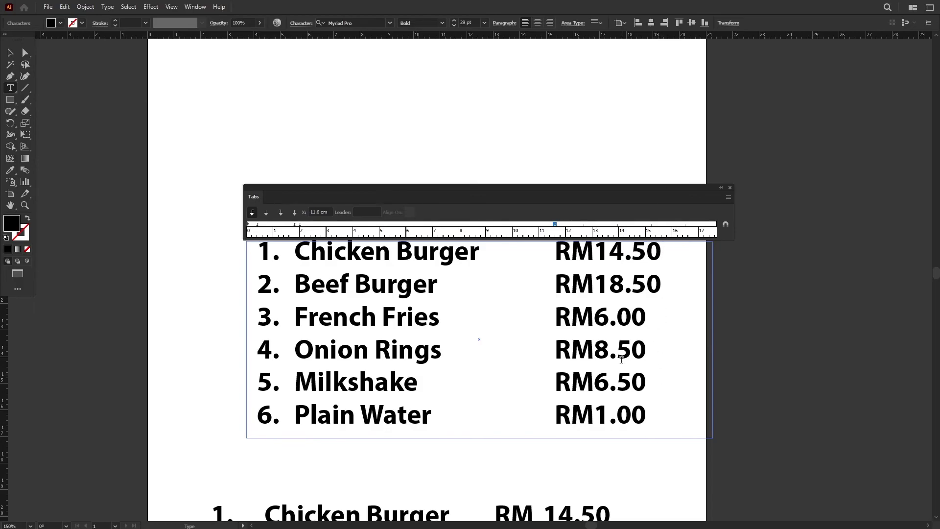
pyautogui.hotkey('ctrl', 'a')
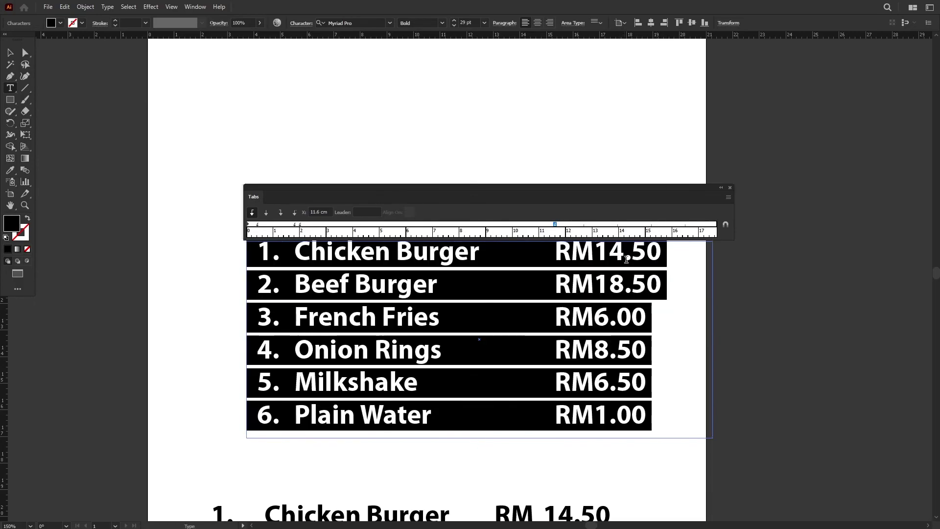
# Step: Add a right-justified stop at 16 cm and insert a tab after RM in each price
pyautogui.click(280, 213)
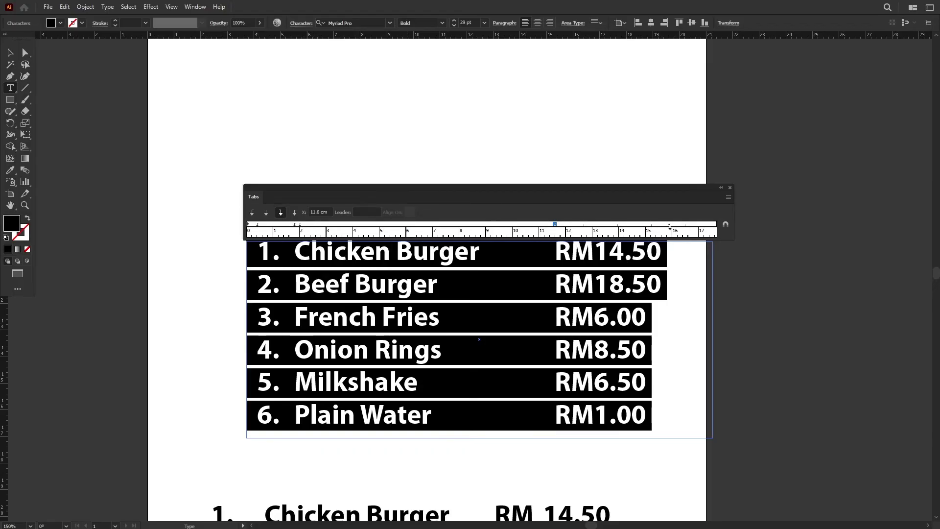
pyautogui.click(599, 251)
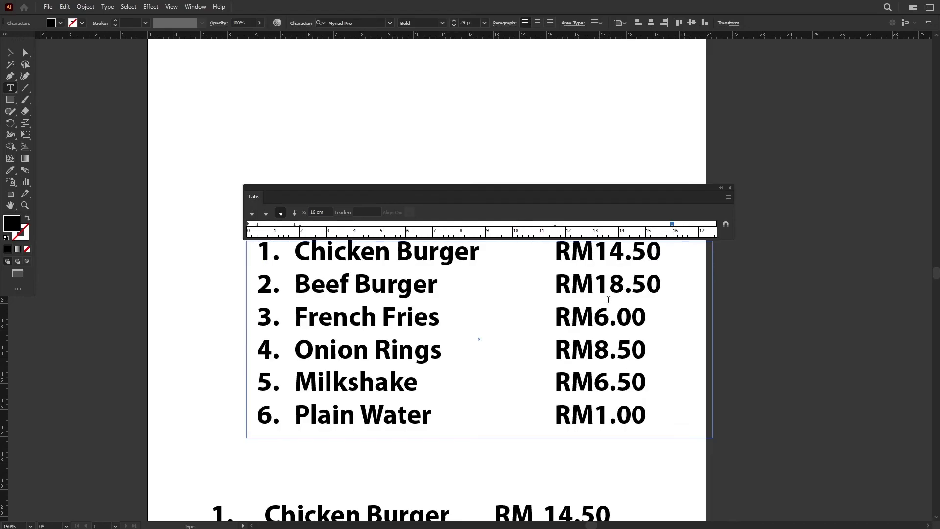
pyautogui.press('Tab')
pyautogui.click(594, 284)
pyautogui.press('Tab')
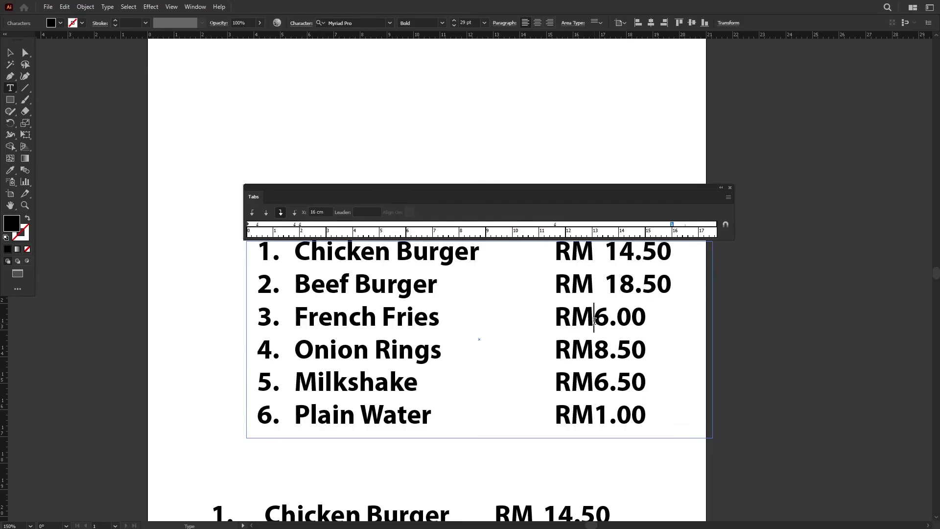
pyautogui.click(594, 317)
pyautogui.press('Tab')
pyautogui.click(594, 349)
pyautogui.press('Tab')
pyautogui.click(594, 382)
pyautogui.press('Tab')
pyautogui.click(594, 415)
pyautogui.press('Tab')
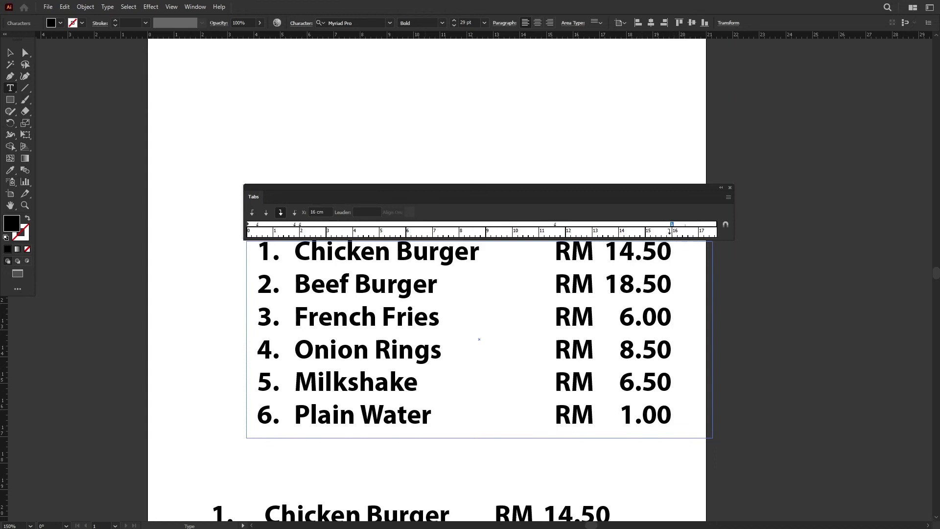
pyautogui.hotkey('ctrl', '-')
# Step: Finish editing, move the Tabs panel aside, and nudge the finished list slightly up
pyautogui.press('Escape')
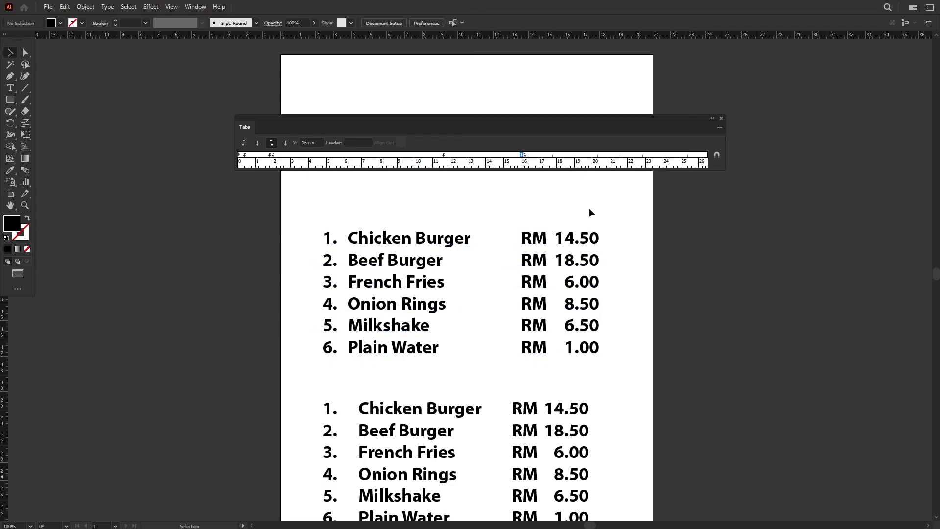
pyautogui.moveTo(536, 116); pyautogui.dragTo(551, 151)
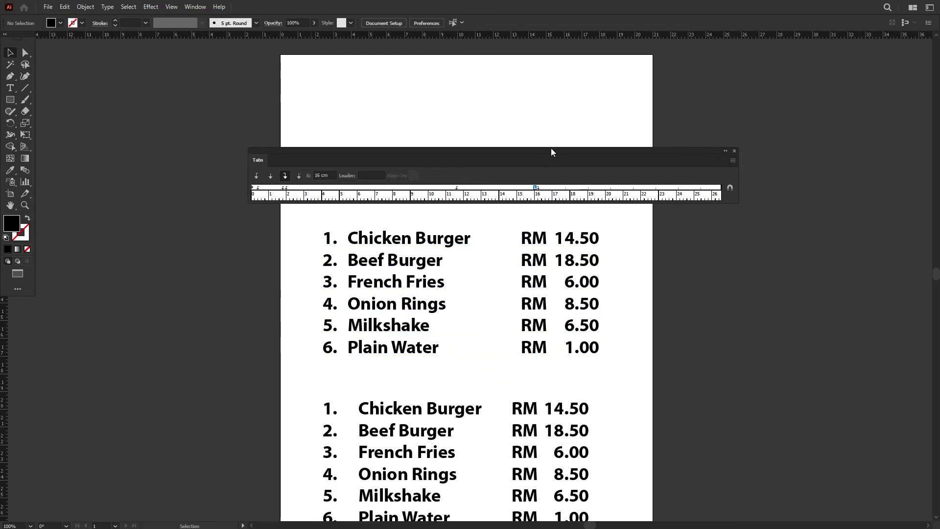
pyautogui.moveTo(568, 244)
pyautogui.mouseDown()
pyautogui.moveTo(598, 238)
pyautogui.moveTo(555, 237)
pyautogui.mouseUp()
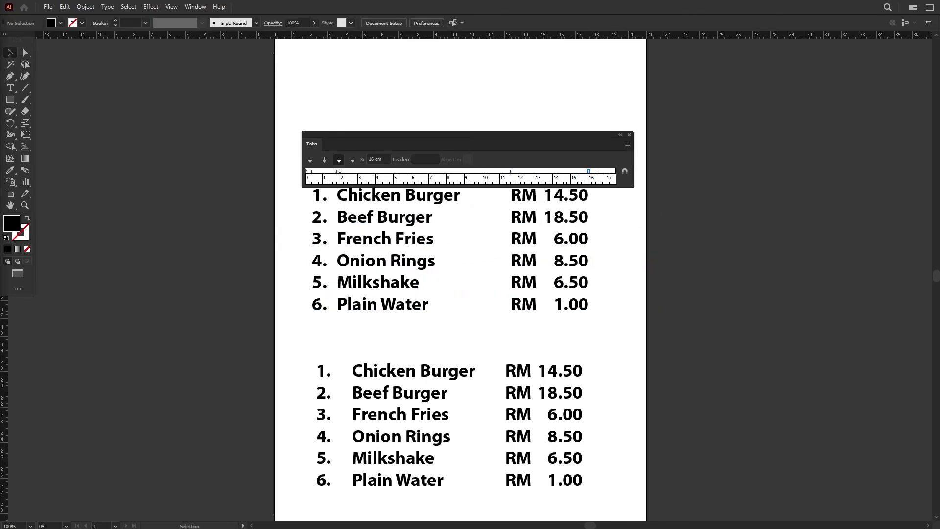
# Step: Turn on Show Hidden Characters from the Type menu and zoom in to inspect the menu lines' tab marks
pyautogui.click(108, 7)
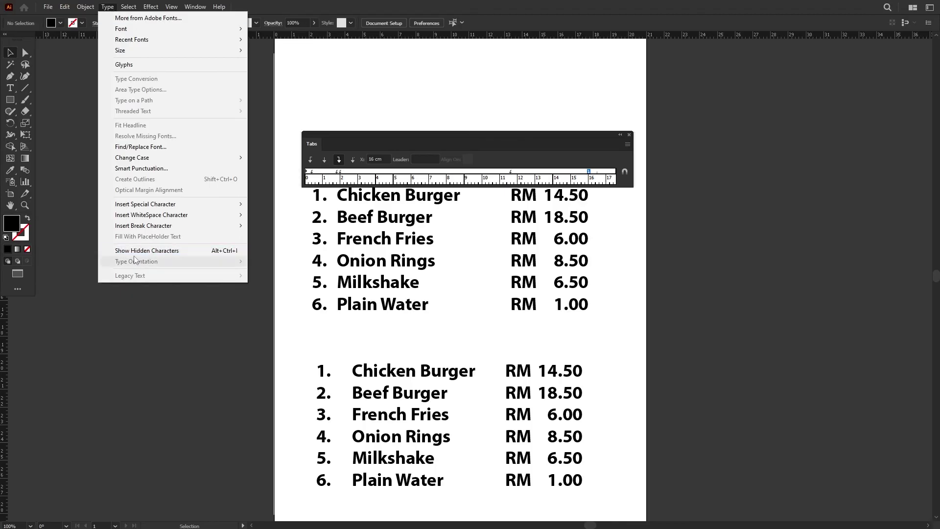
pyautogui.click(166, 250)
pyautogui.scroll(2, 396, 262)
pyautogui.scroll(2, 294, 244)
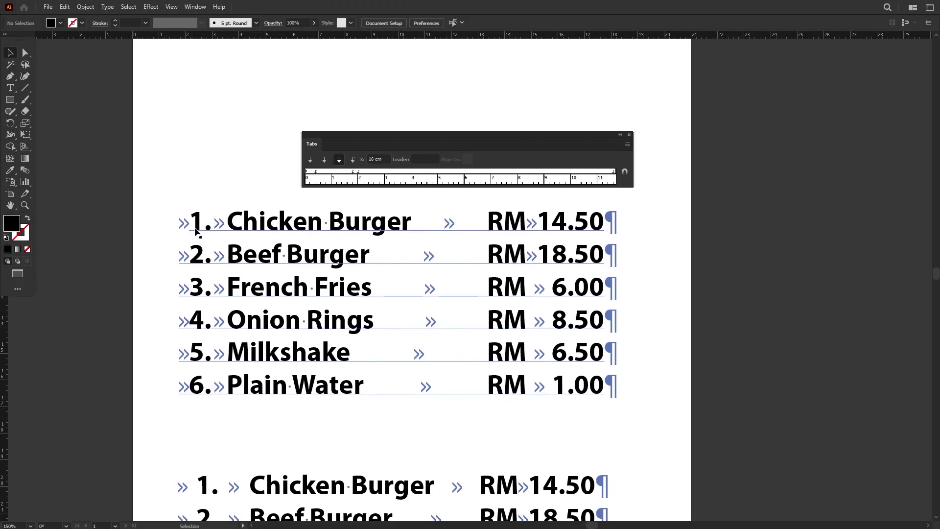
pyautogui.scroll(-1, 191, 222)
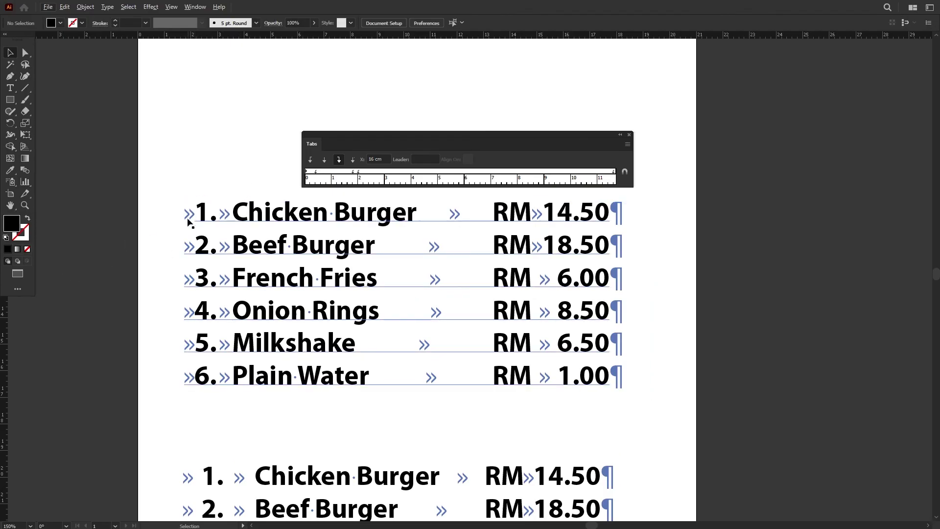
pyautogui.scroll(1, 200, 251)
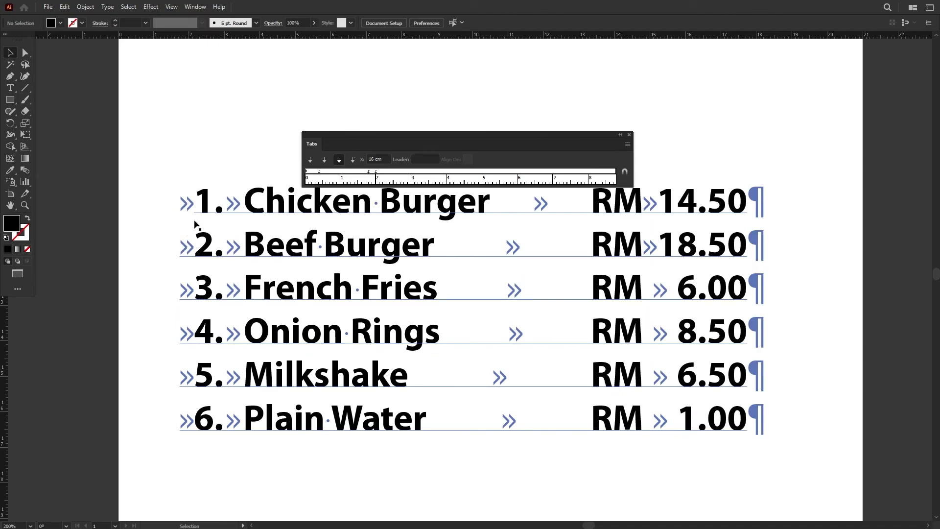
pyautogui.scroll(2, 324, 248)
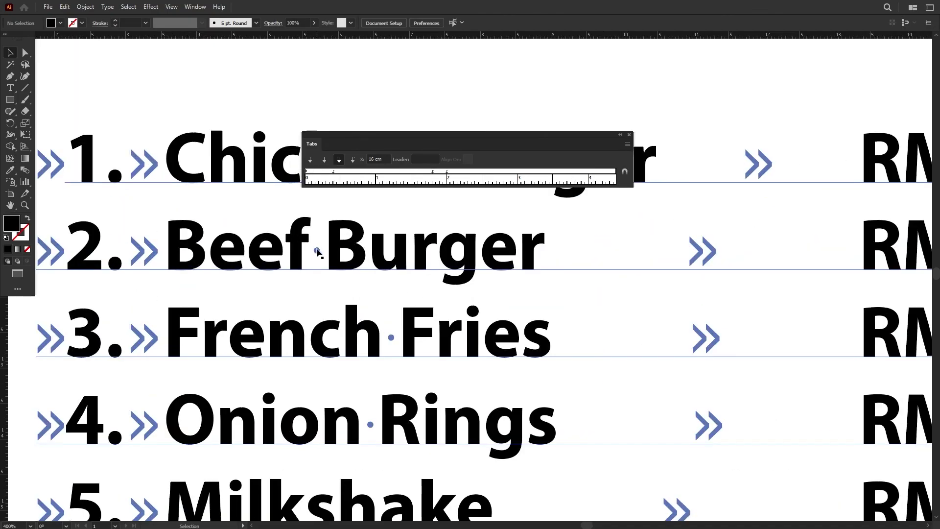
pyautogui.scroll(-1, 317, 252)
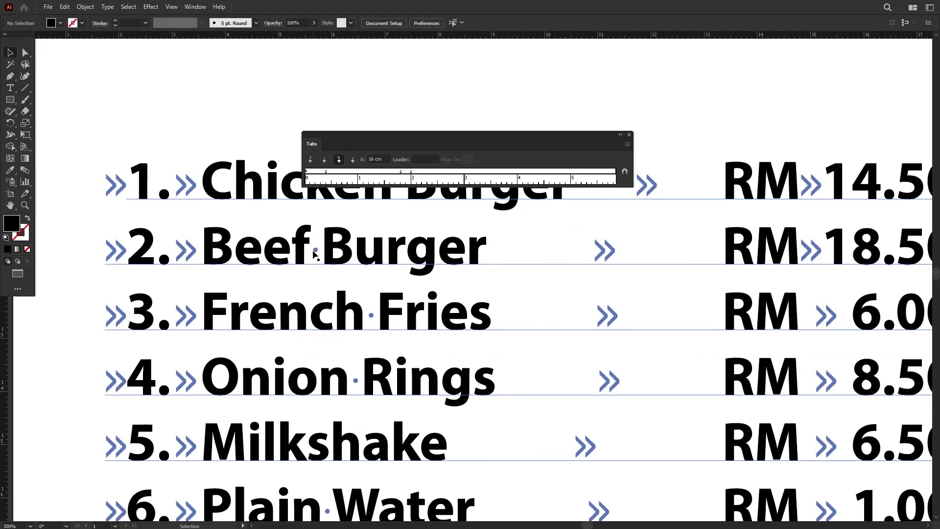
pyautogui.scroll(-1, 345, 264)
pyautogui.hscroll(2, 421, 265)
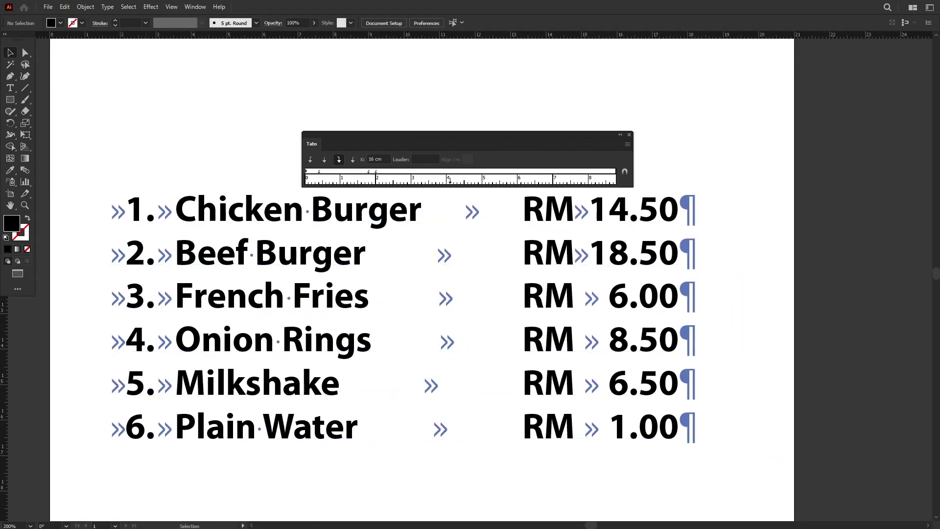
# Step: Nudge the Tabs panel aside, hide the tab and paragraph marks again, and deselect the menu text
pyautogui.moveTo(380, 137); pyautogui.dragTo(355, 113)
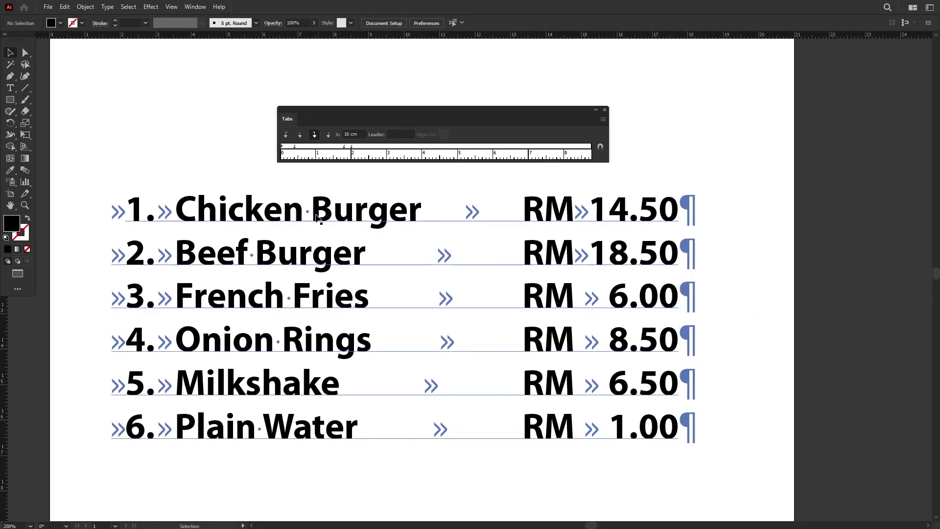
pyautogui.click(431, 214)
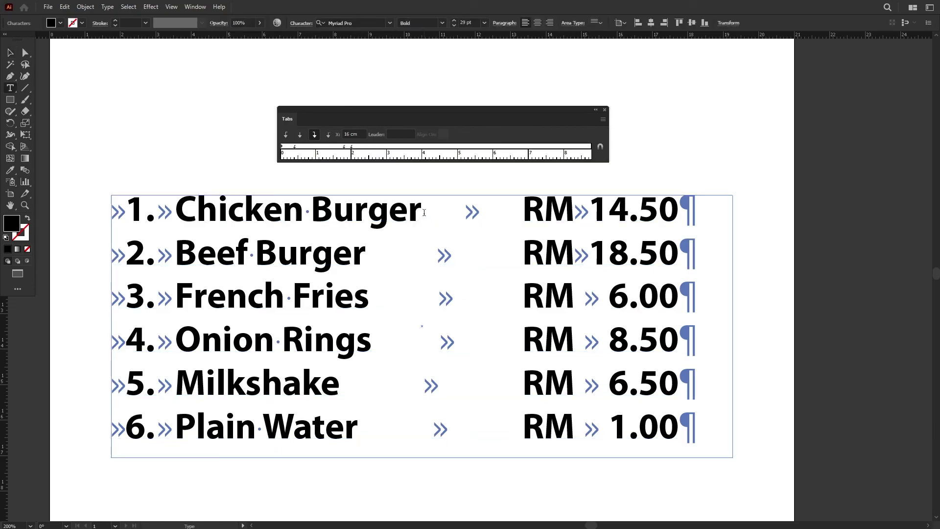
pyautogui.hotkey('ctrl', '1')
pyautogui.click(784, 400)
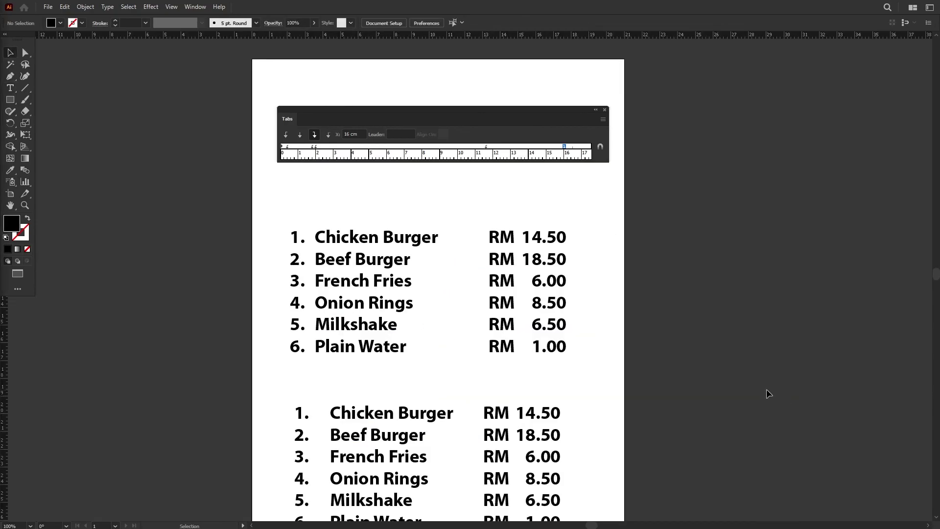